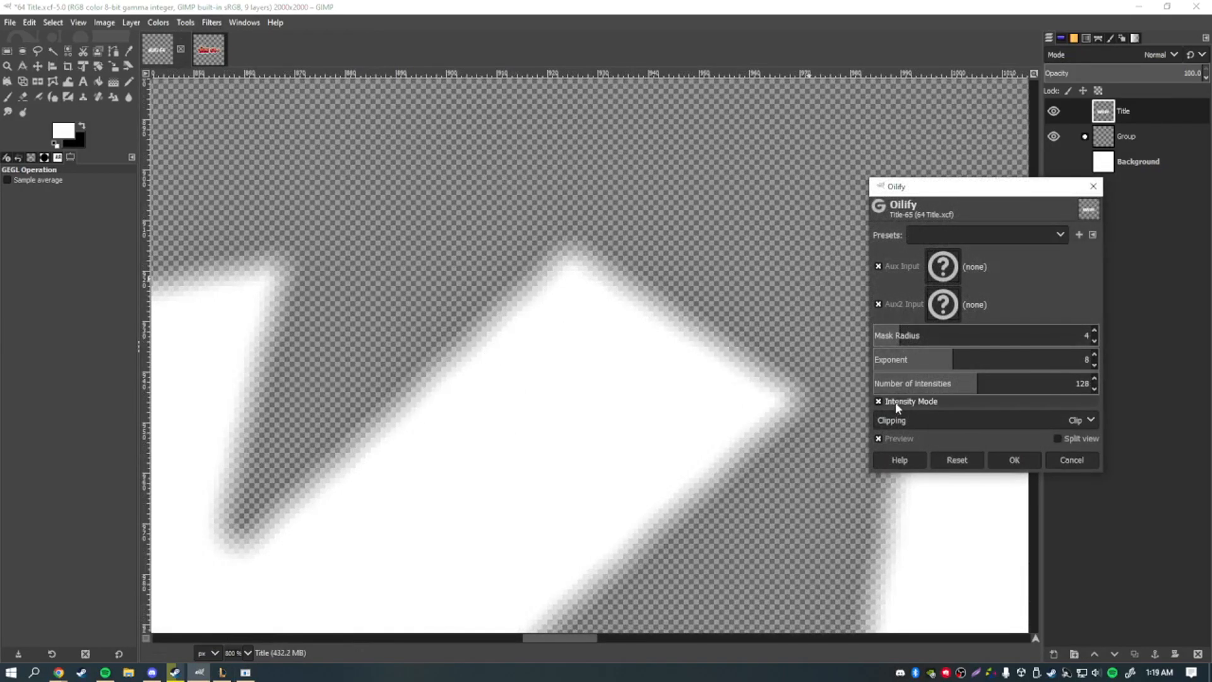
Apply Oilify to the Title layer with Intensity Mode off, comparing the smoothed letter edges with the preview off and on
left_click(896, 403)
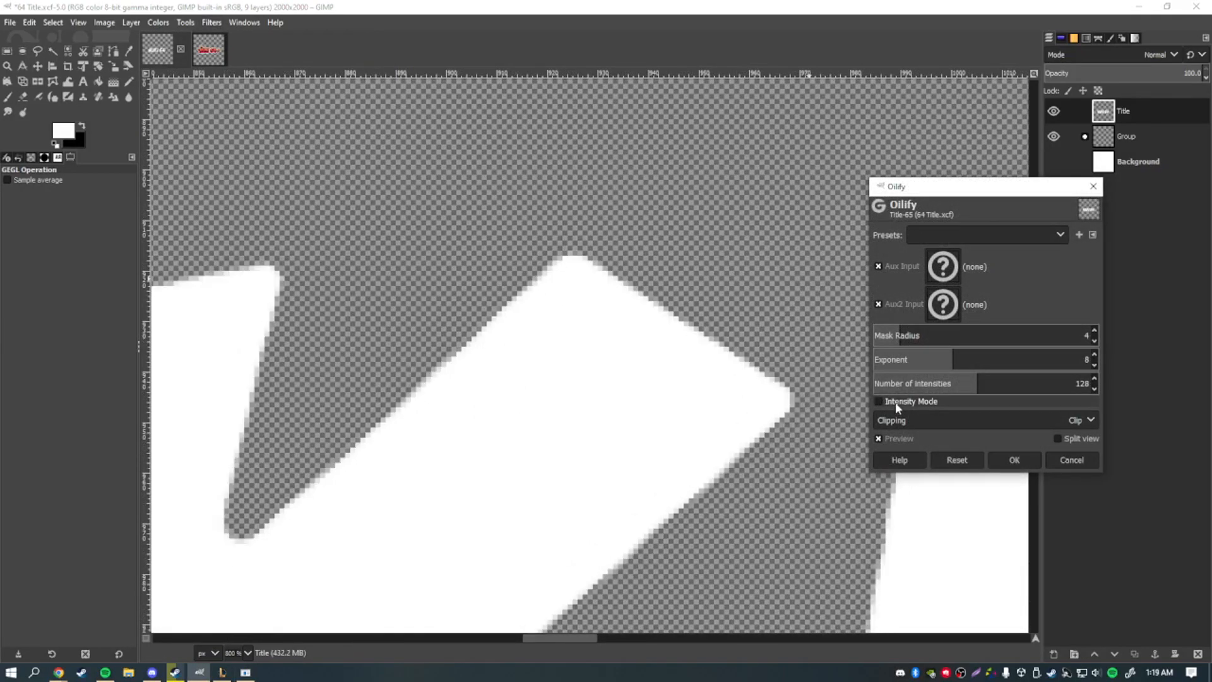
left_click(894, 440)
left_click(895, 440)
left_click(894, 440)
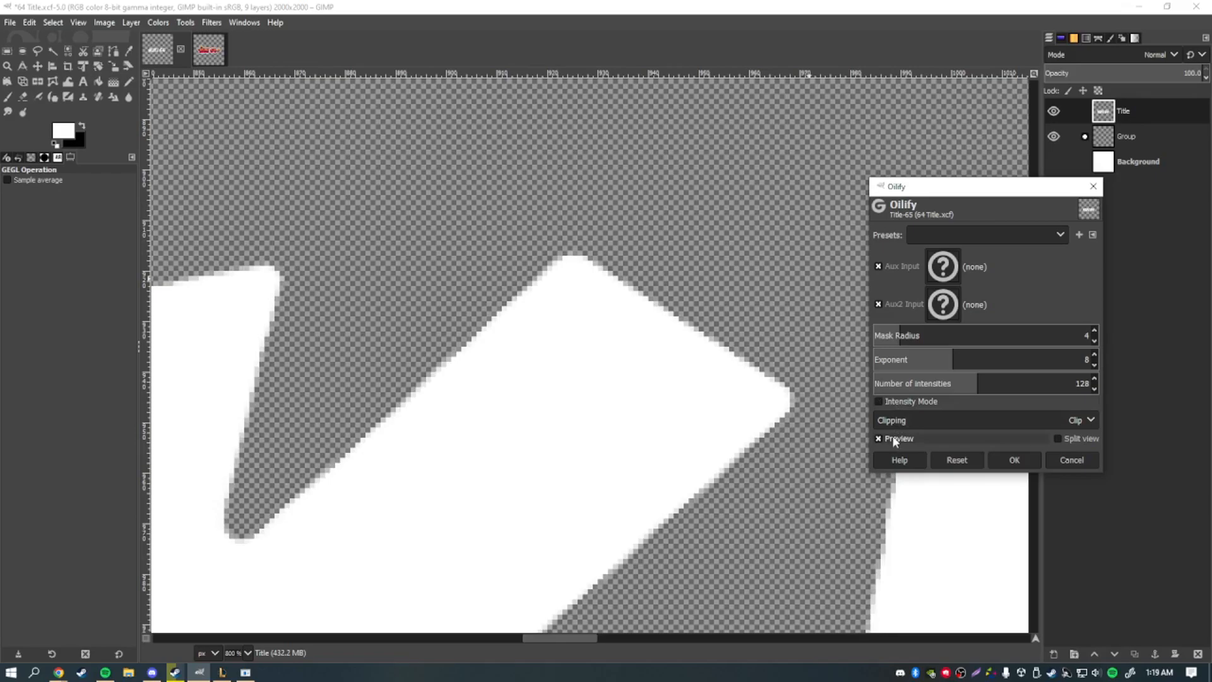
left_click(1014, 460)
Add a transparent "Title Background" layer below Title, fill the enlarged lettering selection on it with black, and clear the selection
scroll(759, 327, "down", 1, "ctrl")
scroll(758, 326, "down", 8, "ctrl")
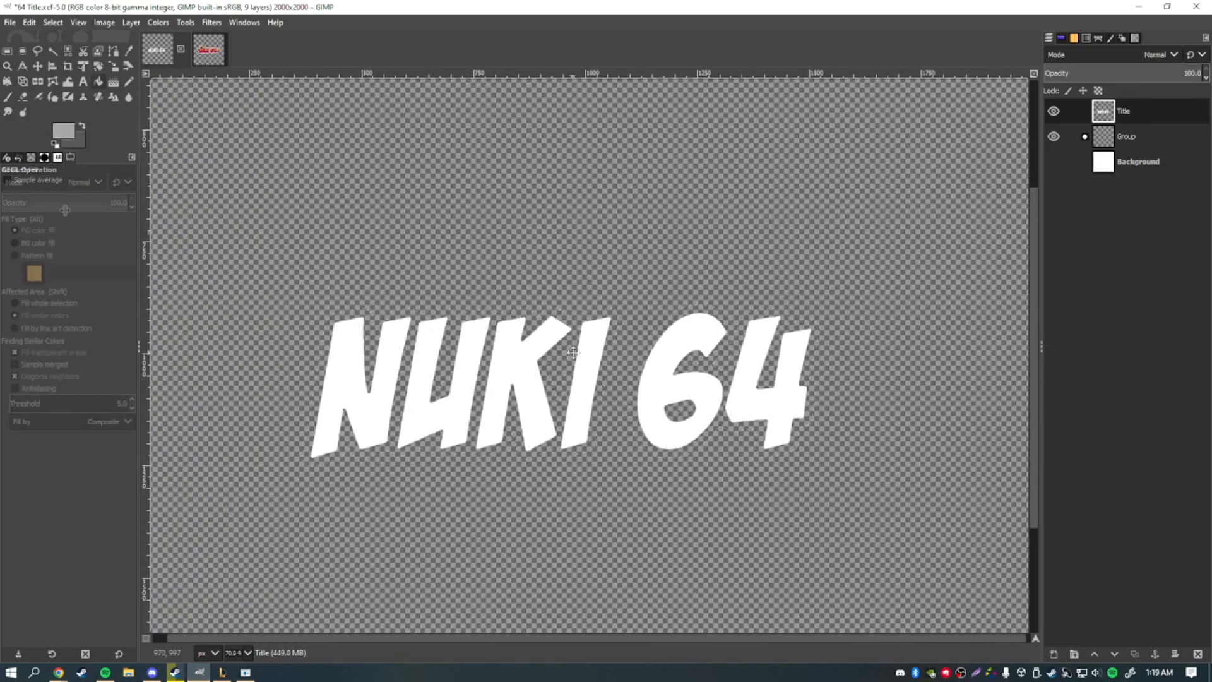
key("shift+b")
key("d")
key("shift+ctrl+n")
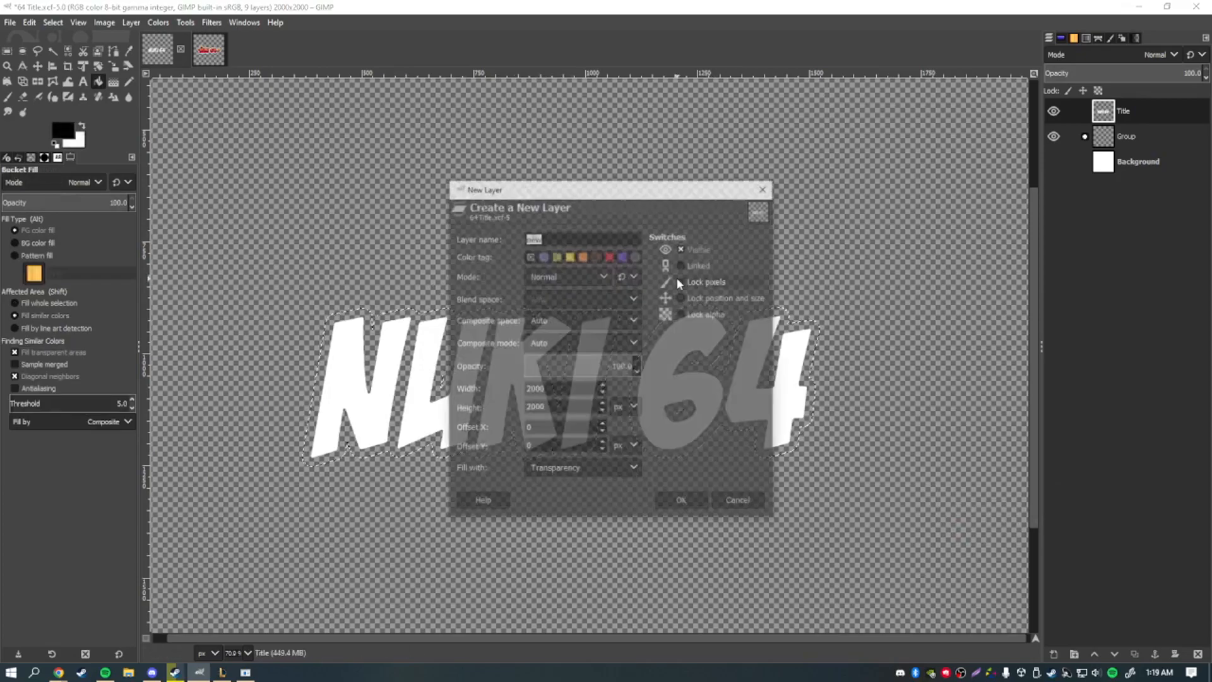
type("Title Background")
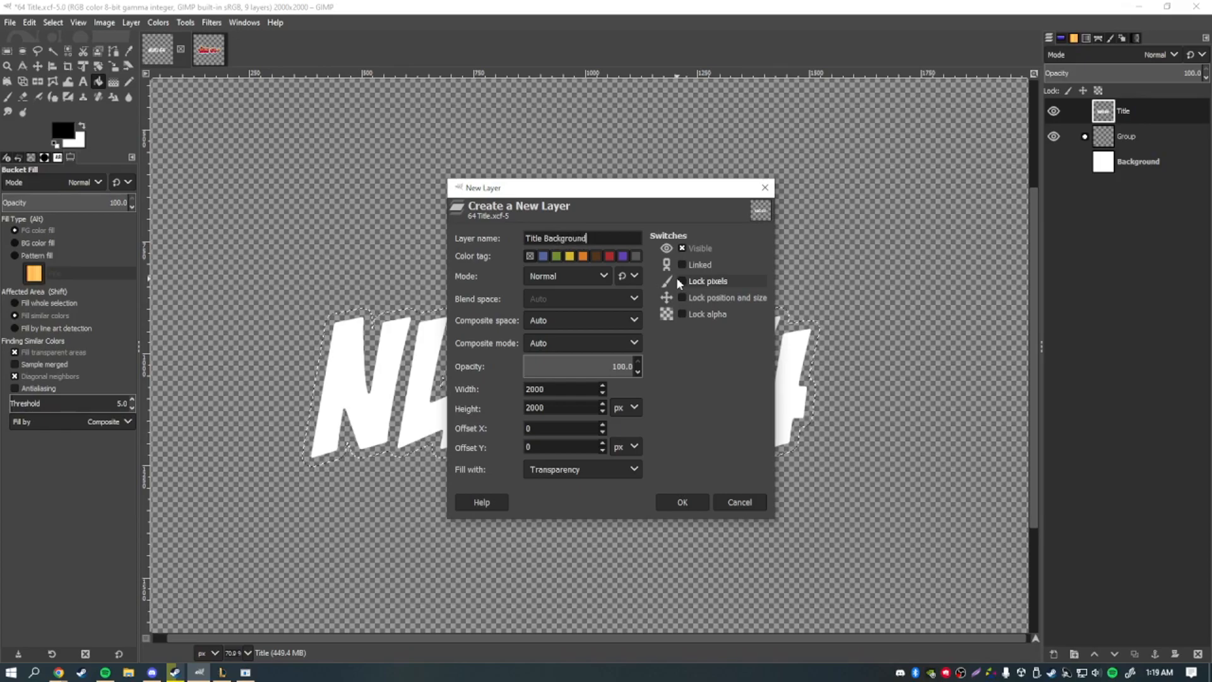
key("Return")
left_click_drag(1135, 111, 1139, 140)
left_click(652, 360)
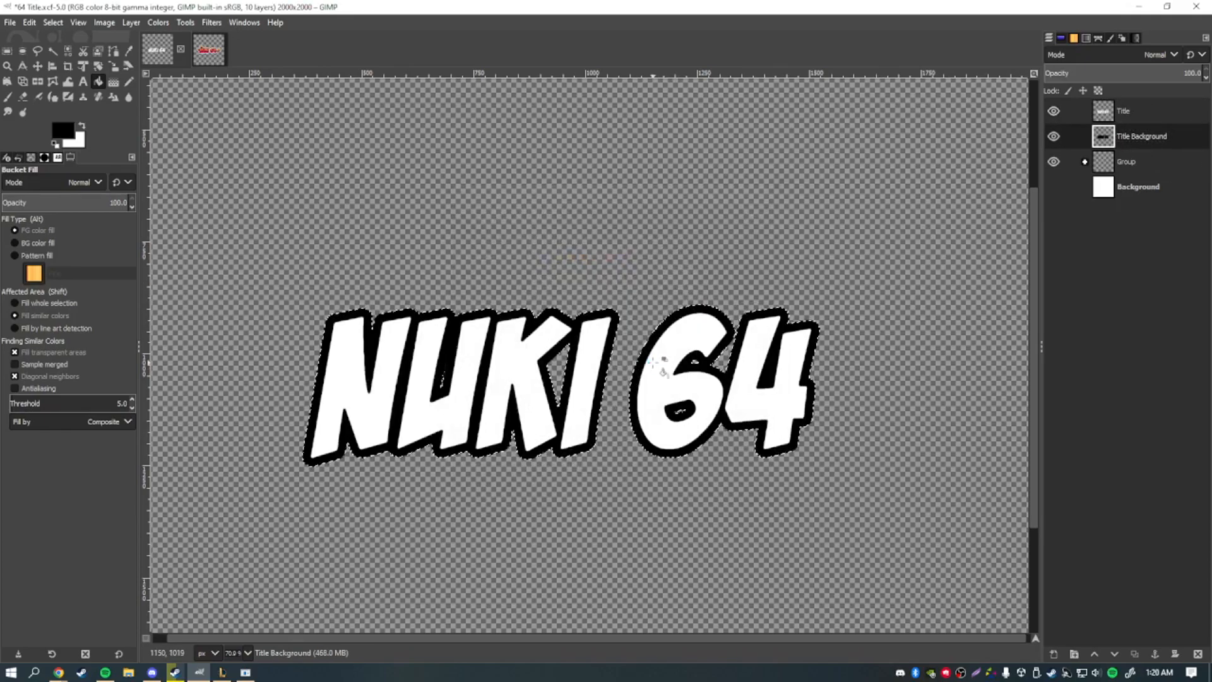
key("ctrl+shift+a")
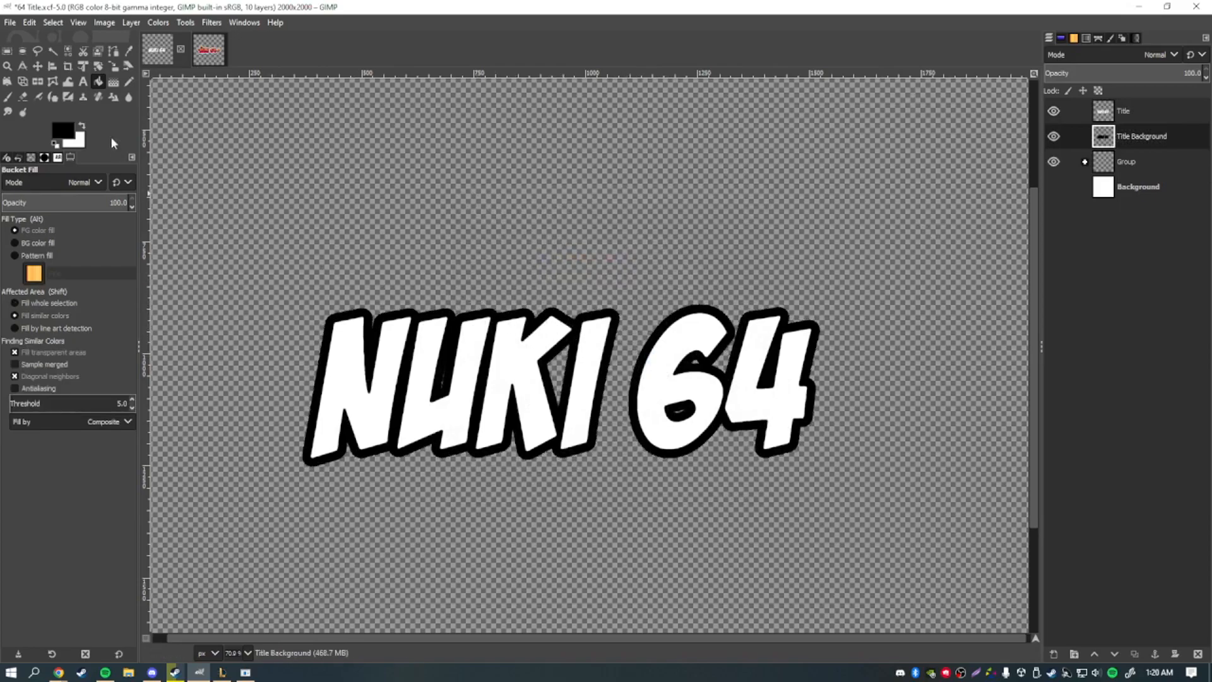
Paint over the leftover gaps in the black backing inside the U and 6 with a black Hardness 100 brush, size 81
left_click(7, 97)
left_click(24, 250)
scroll(433, 389, "up", 3)
left_click_drag(338, 396, 761, 249)
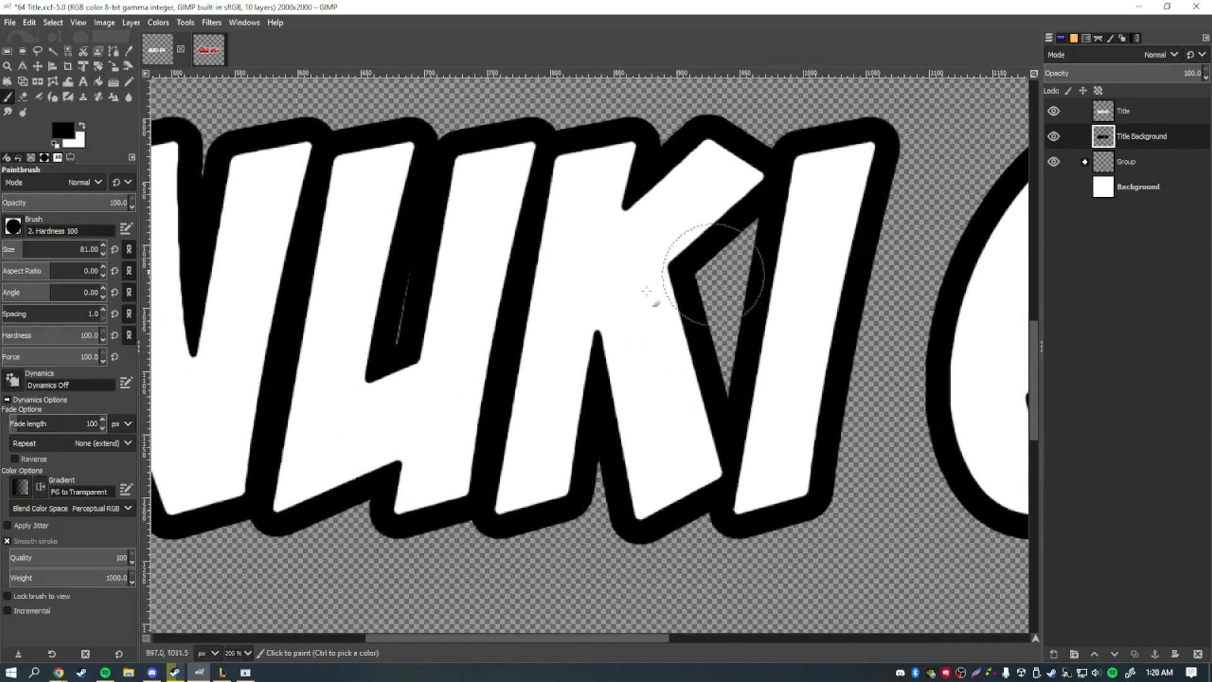
left_click_drag(404, 320, 421, 265)
left_click_drag(746, 295, 179, 316)
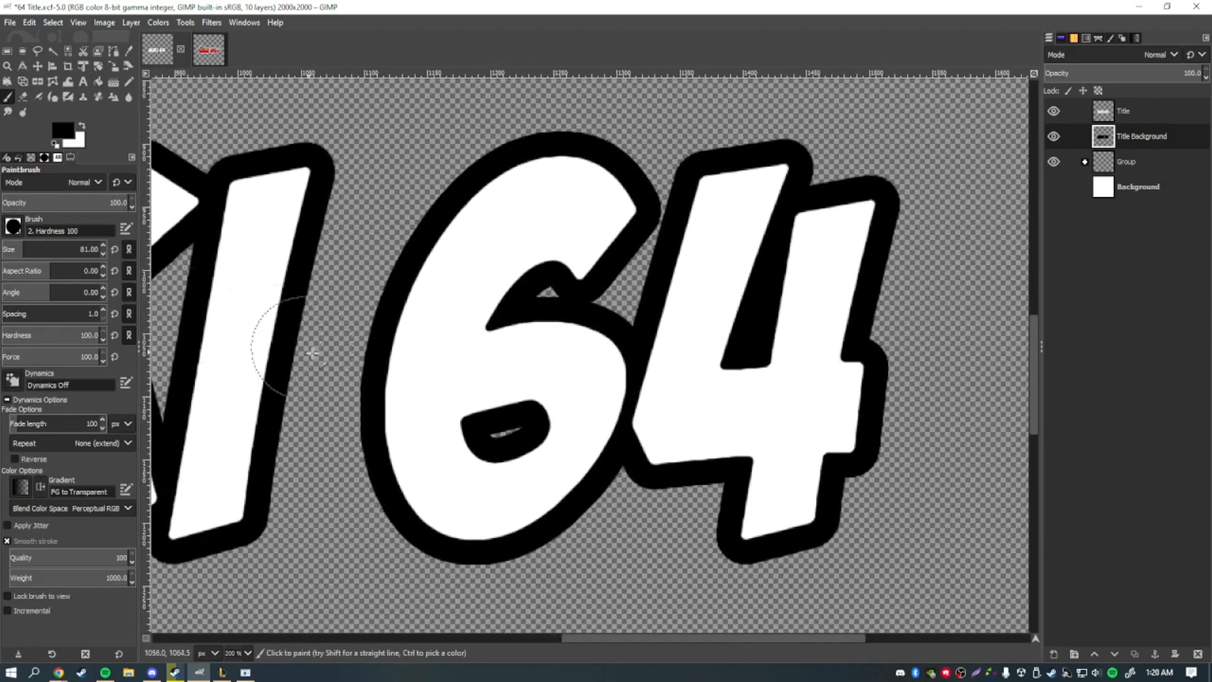
left_click(492, 420)
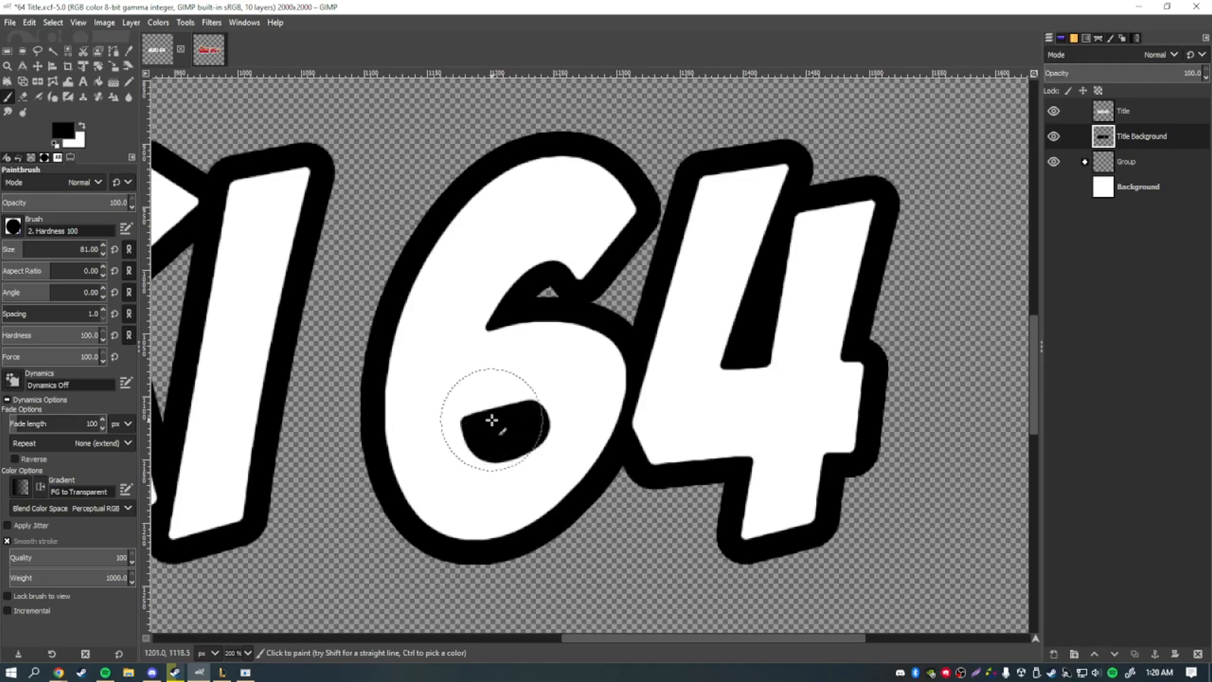
left_click(518, 296)
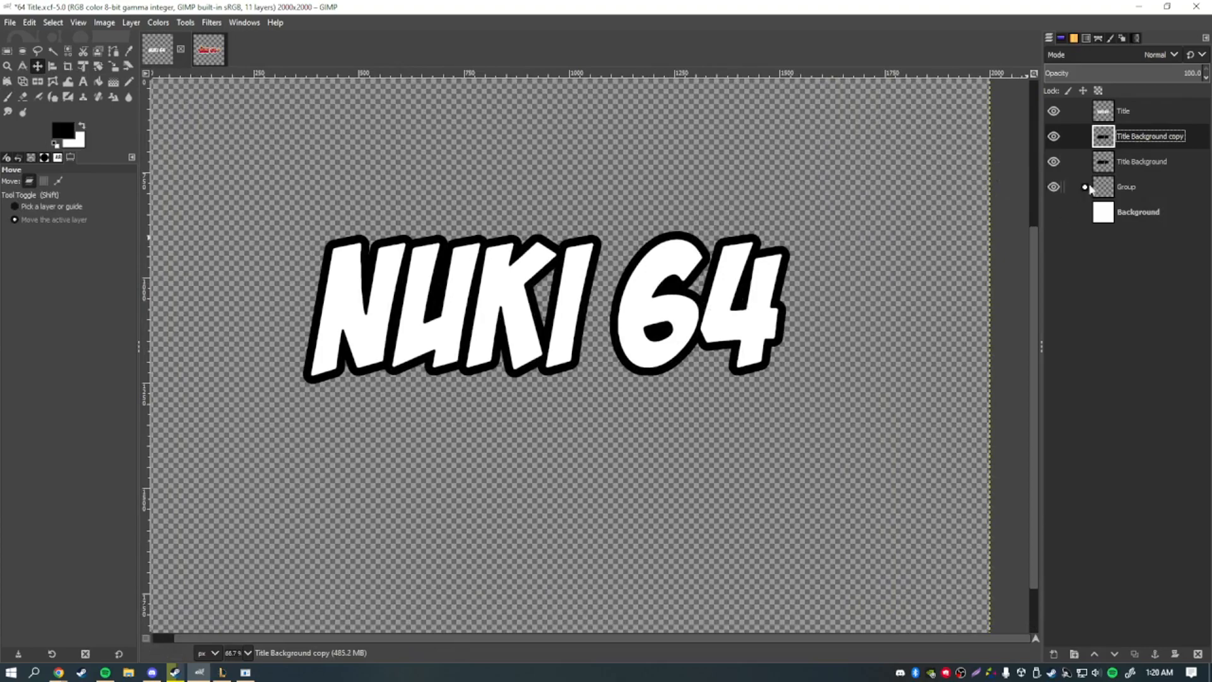
Offset the Title Background copy layer slightly down and to the right to give the lettering a thick extruded edge
left_click_drag(757, 326, 765, 332)
scroll(793, 315, "down", 2)
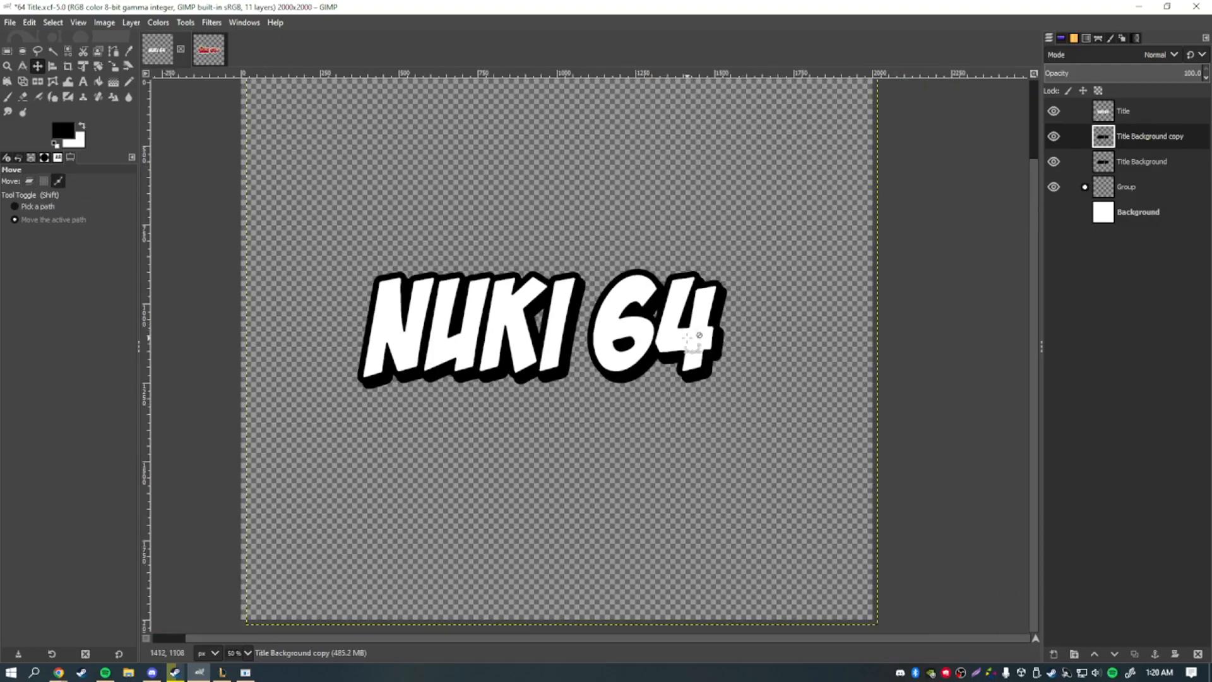
scroll(530, 363, "up", 2)
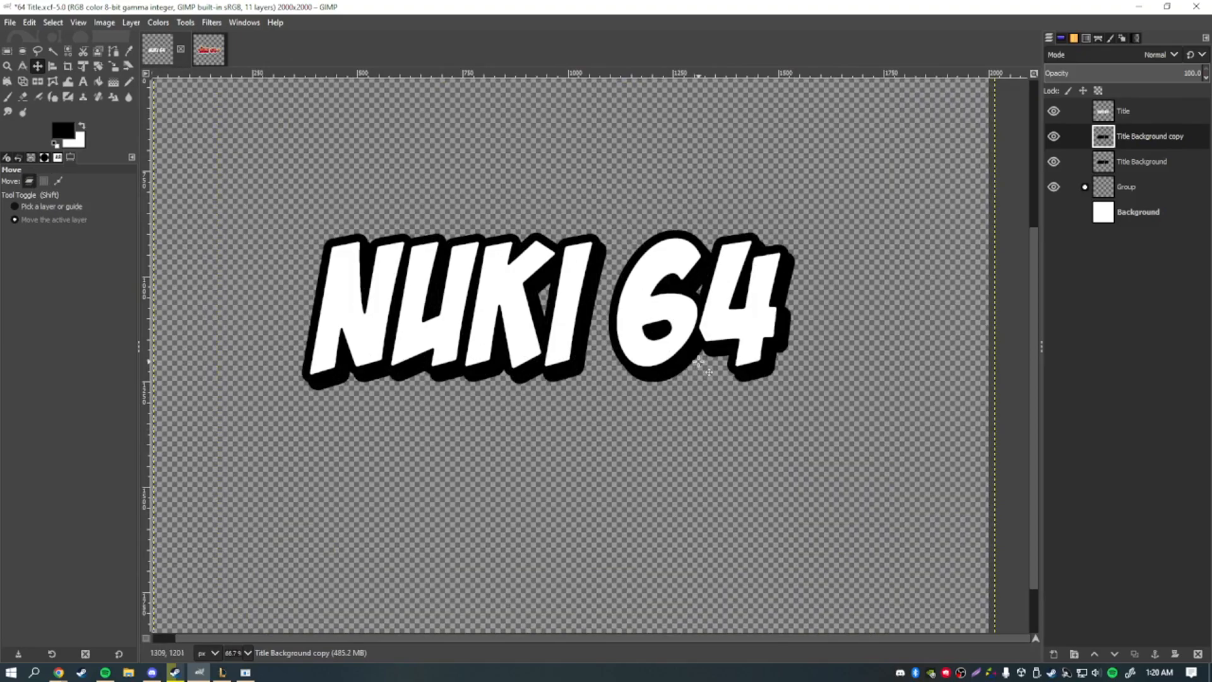
left_click_drag(701, 355, 699, 366)
Fill the selected Title lettering with a vertical orange-to-pink Custom linear gradient about 450 px long, then clear the selection
scroll(669, 357, "down", 3)
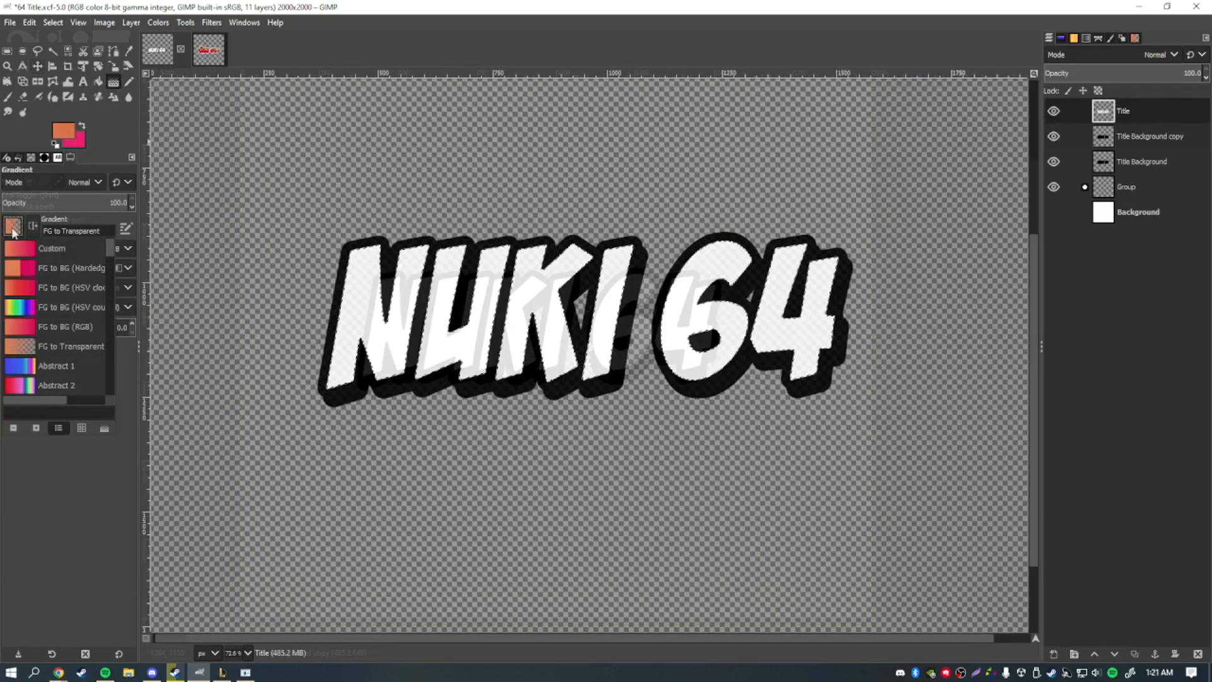
left_click(52, 249)
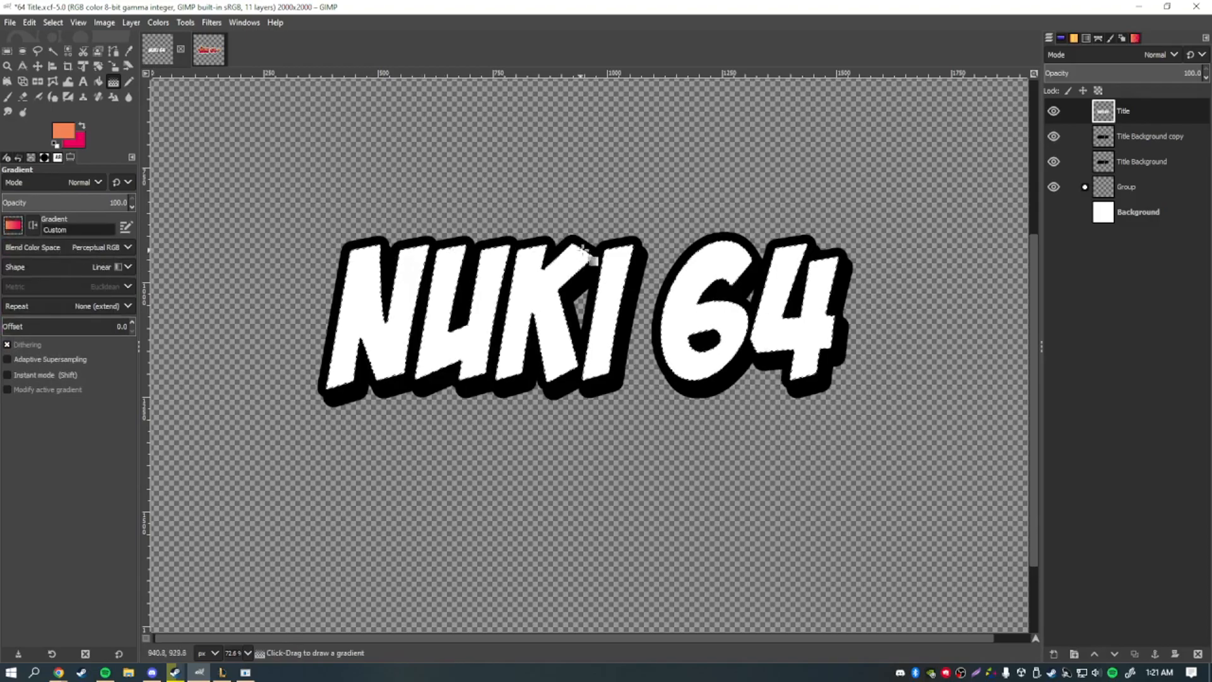
left_click_drag(573, 238, 572, 444)
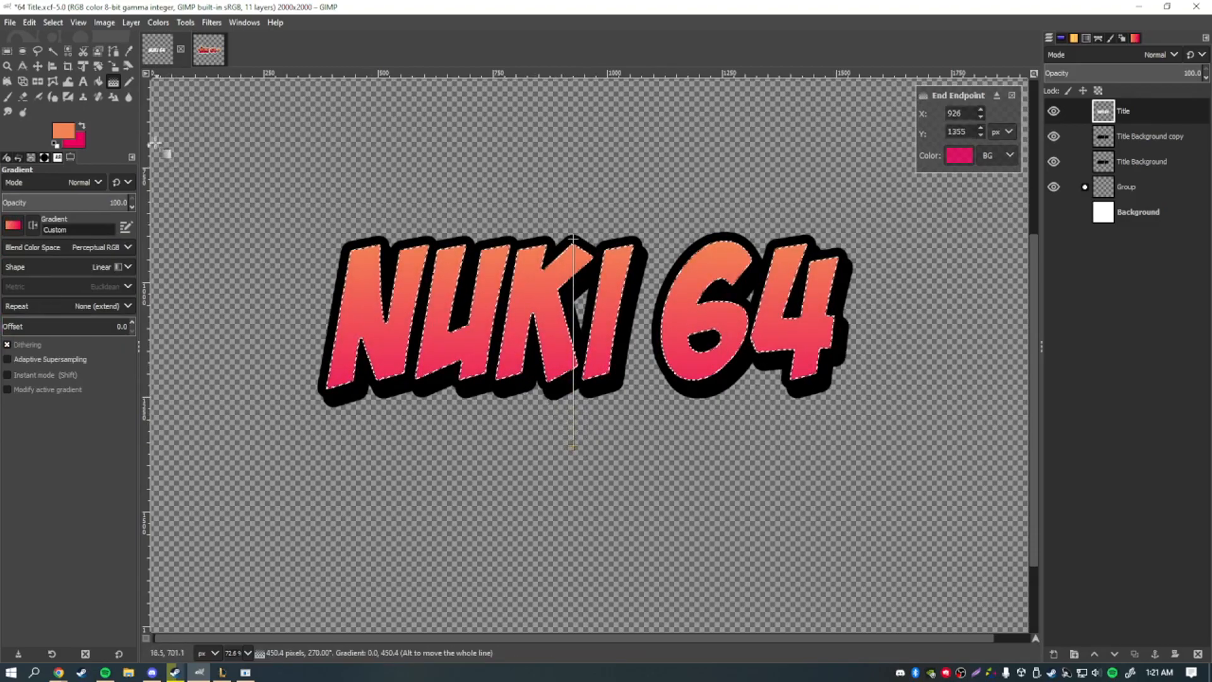
left_click(37, 65)
key("ctrl+shift+a")
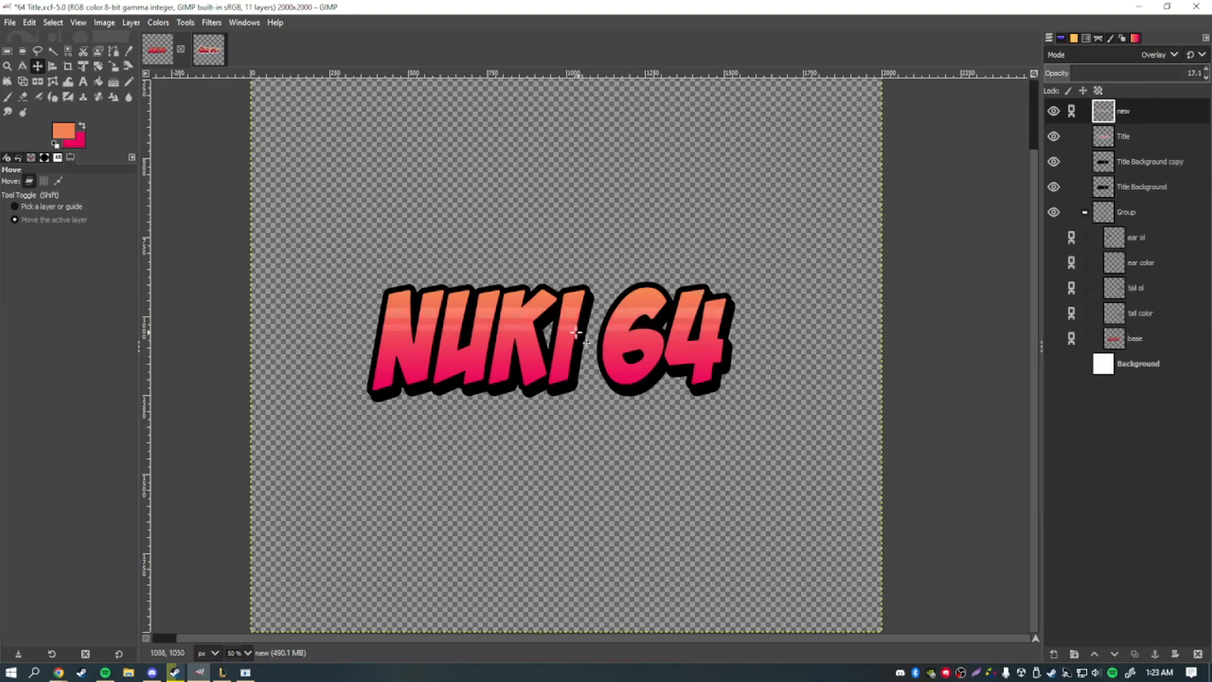
Examine the overlay stripes across the lettering, comparing the title with that layer hidden and shown
scroll(576, 332, "up", 1)
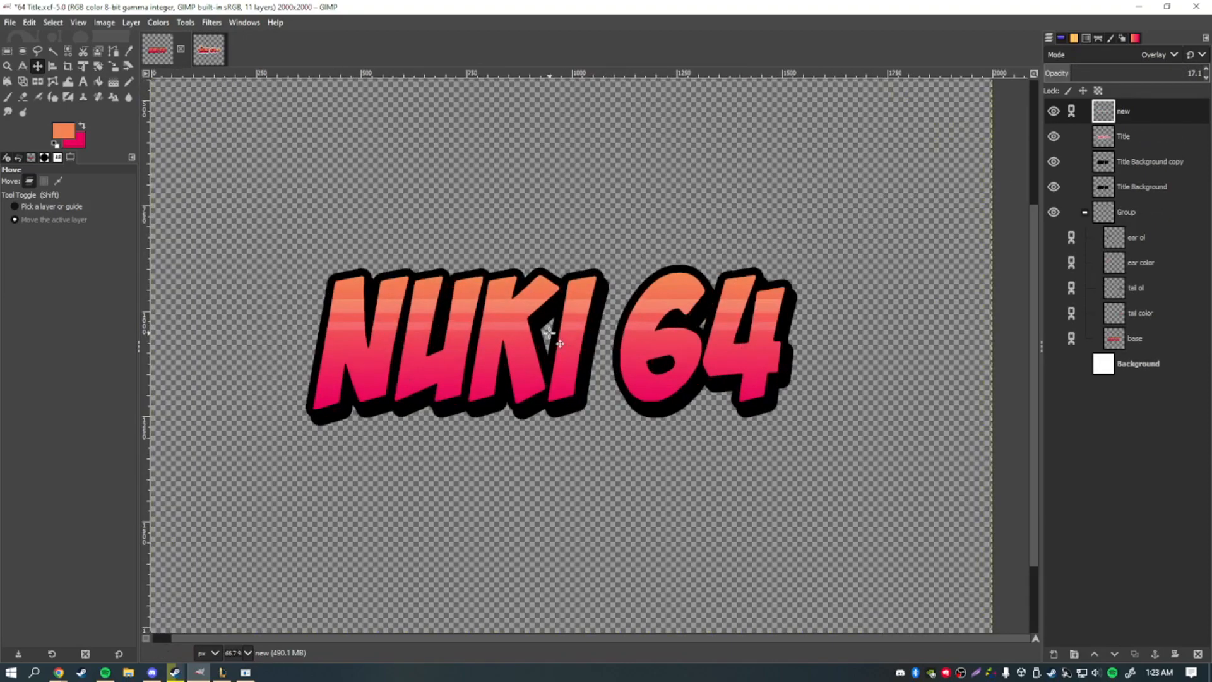
scroll(632, 319, "up", 2)
scroll(644, 315, "down", 2)
scroll(650, 316, "up", 4)
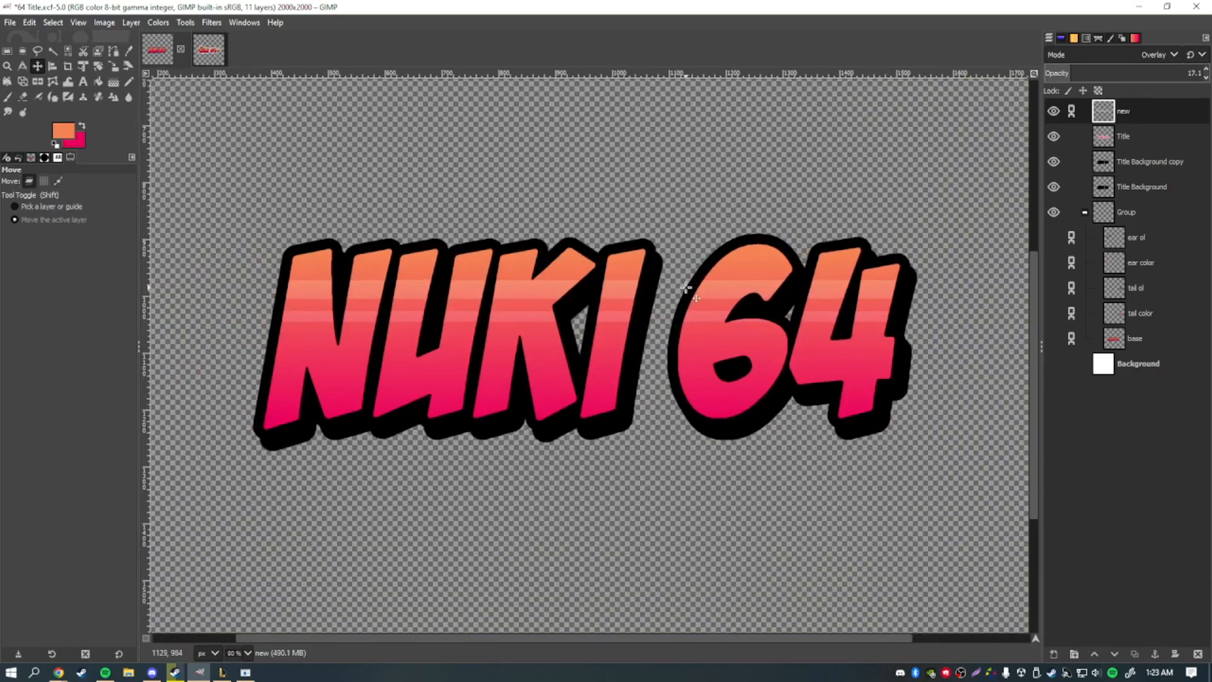
left_click_drag(687, 288, 720, 297)
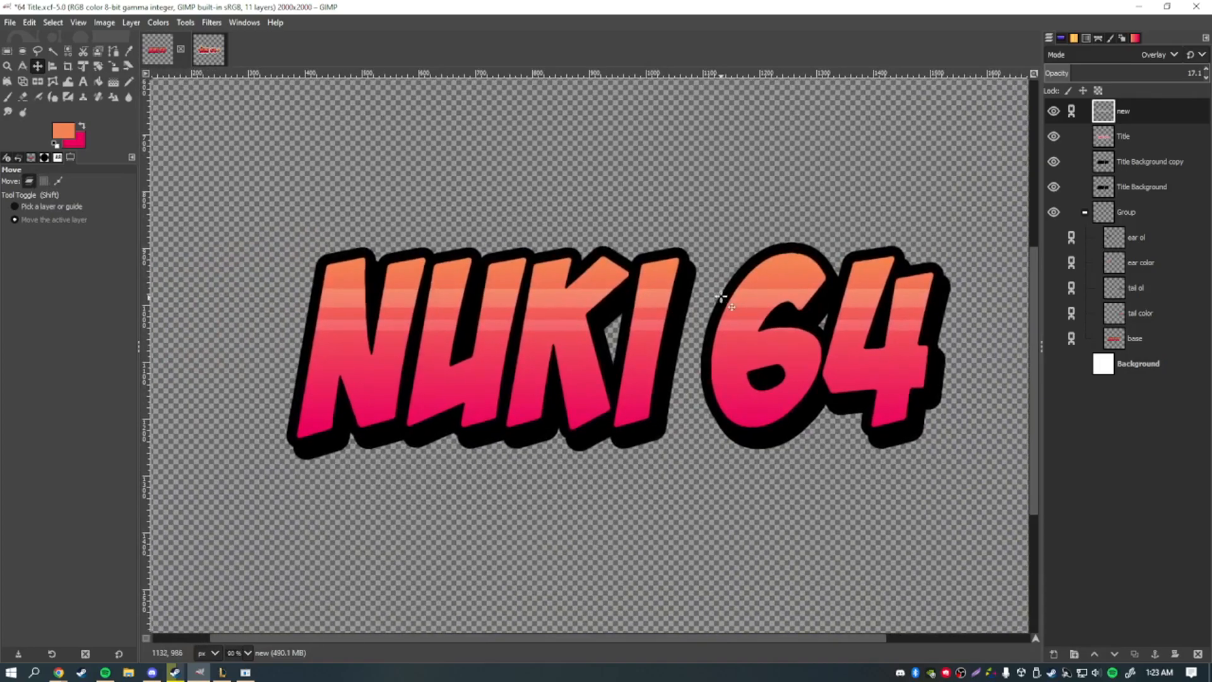
left_click(1054, 111)
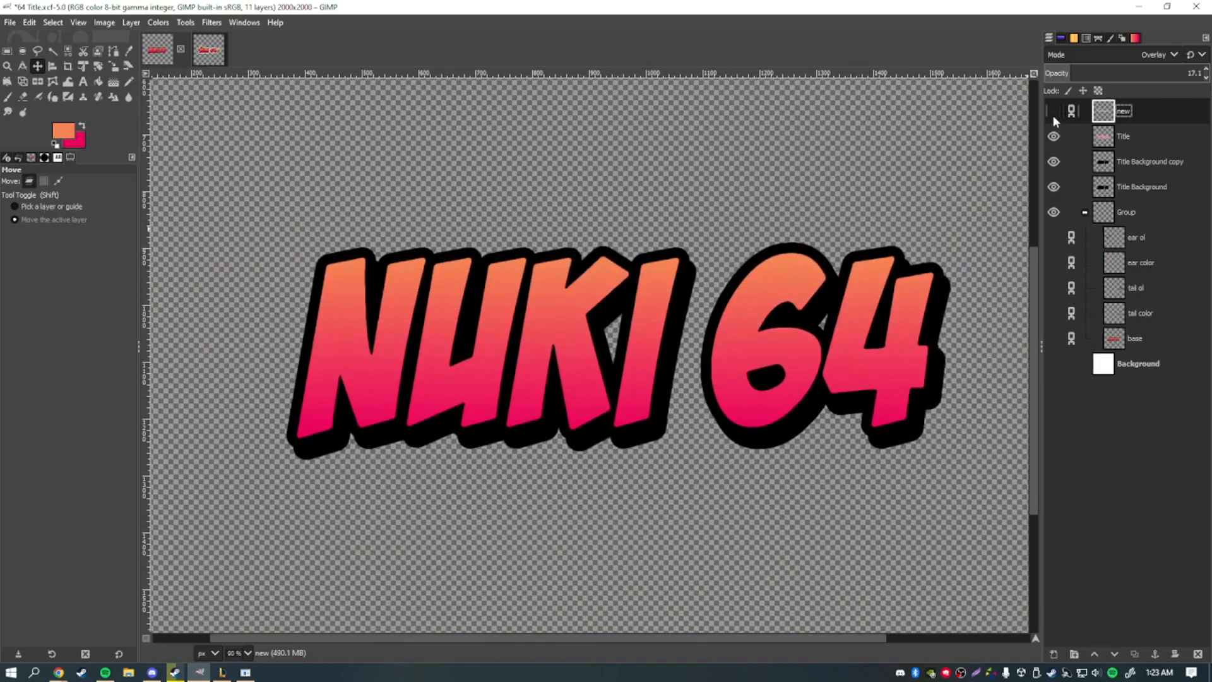
left_click(1054, 112)
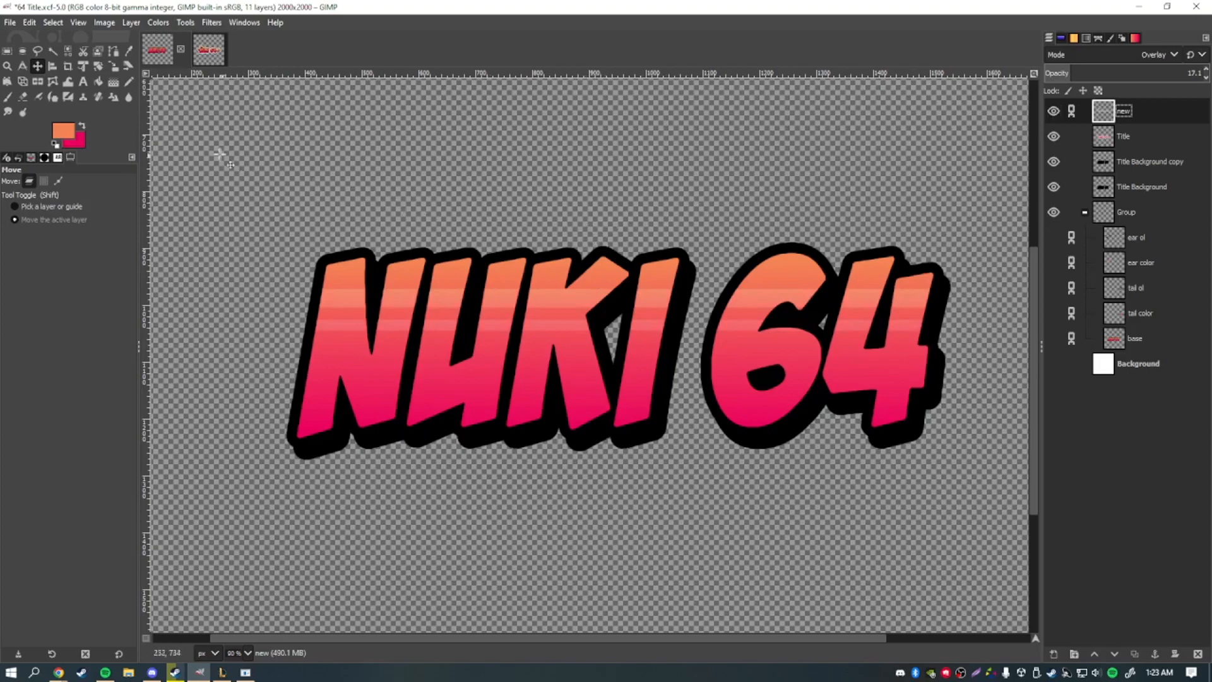
Collapse the layer group and rename the overlay layer "Stripes"
left_click(1085, 213)
double_click(1126, 112)
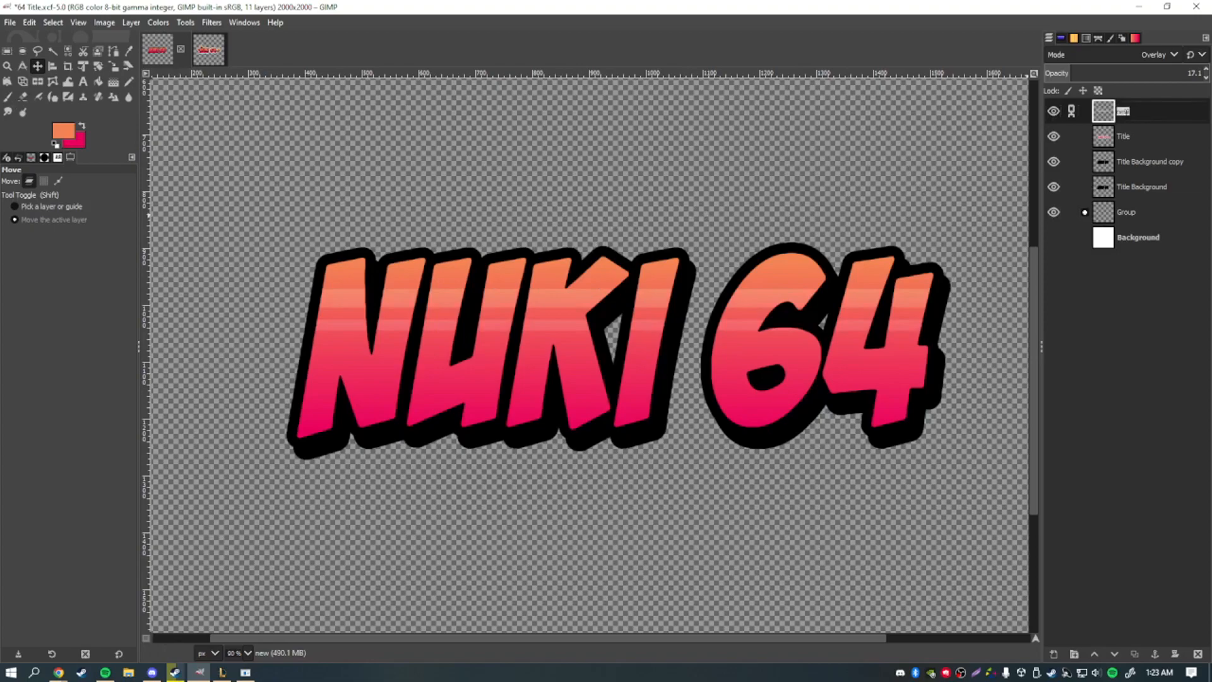
type("Stripes")
key("Return")
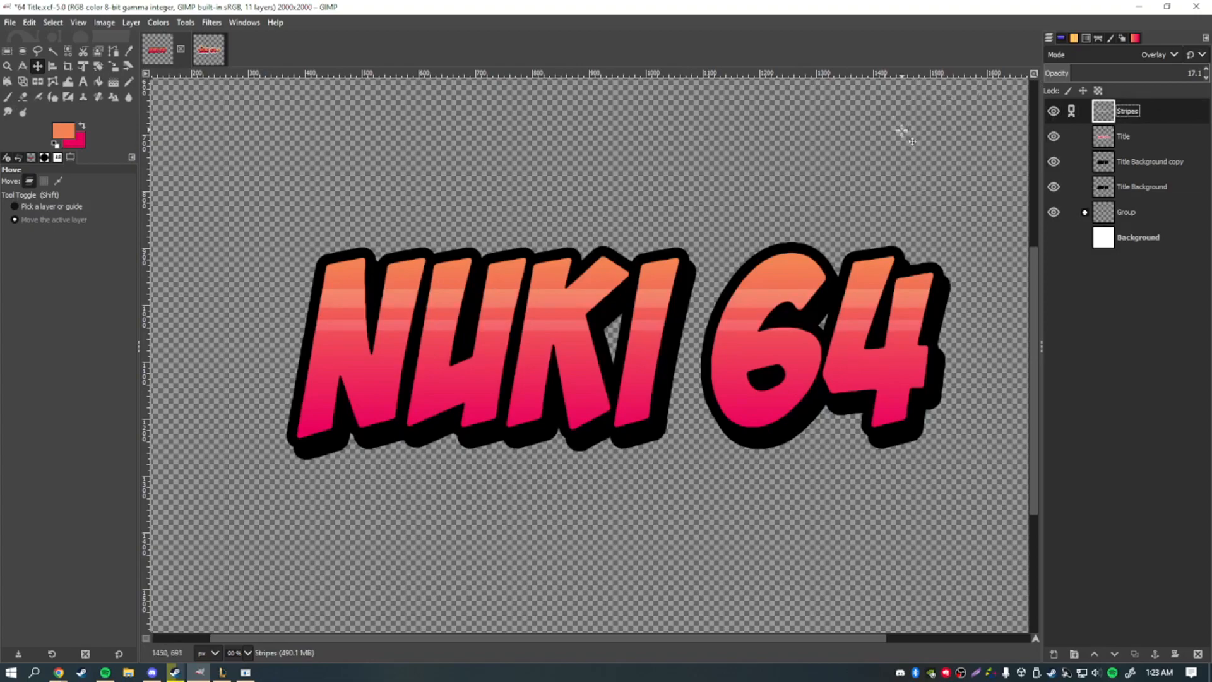
Try lowering the opacity of the petal-pattern overlay layer on the lettering to about 19
left_click_drag(650, 241, 622, 245)
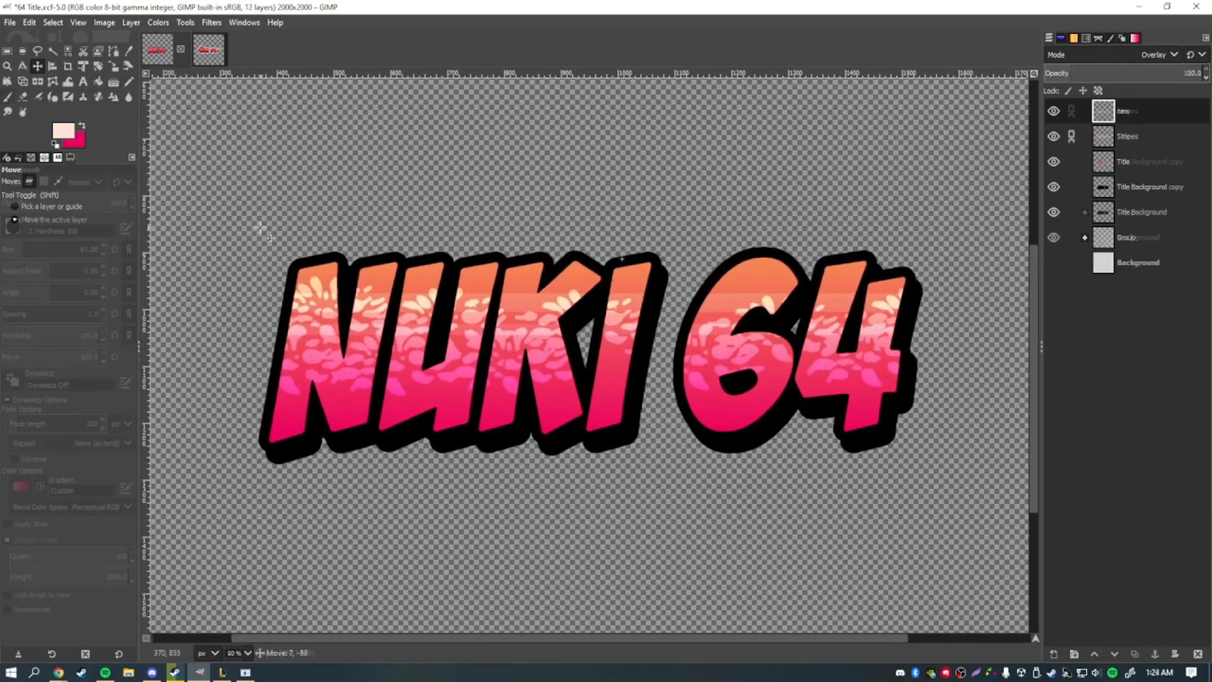
left_click_drag(1130, 74, 1091, 75)
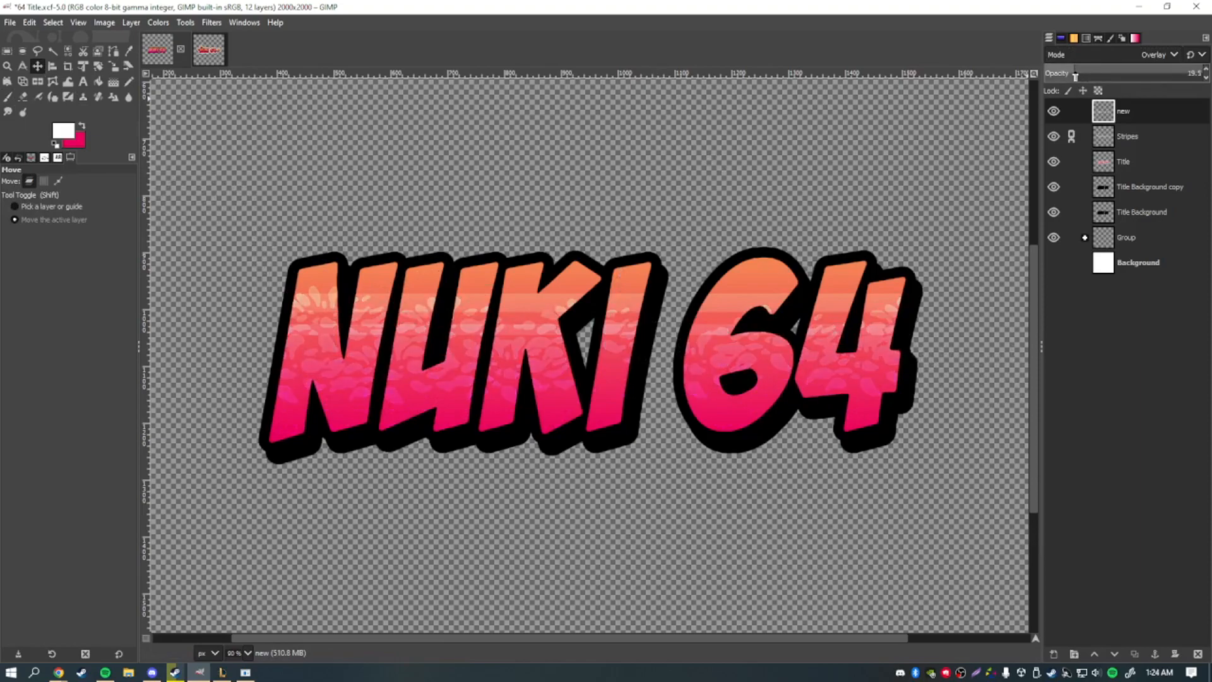
left_click_drag(603, 345, 596, 368)
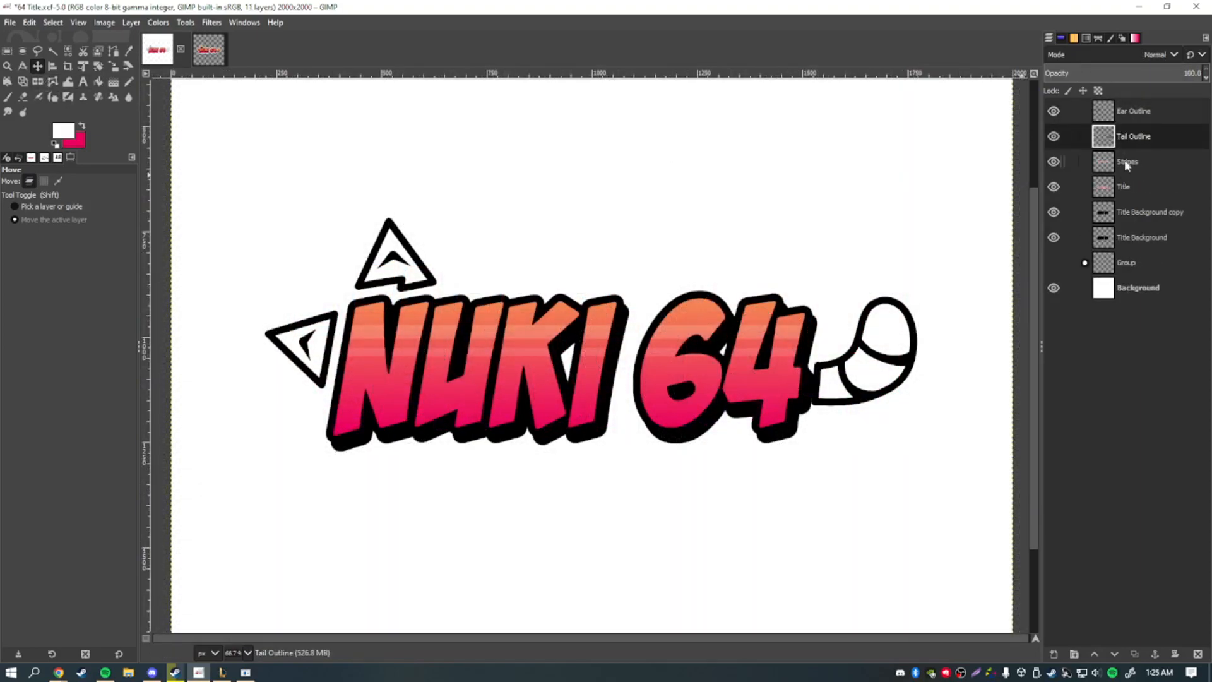
Offset the copy of the ear and tail outlines slightly down and to the right for a thicker black edge
left_click_drag(865, 361, 883, 377)
left_click_drag(962, 255, 948, 259)
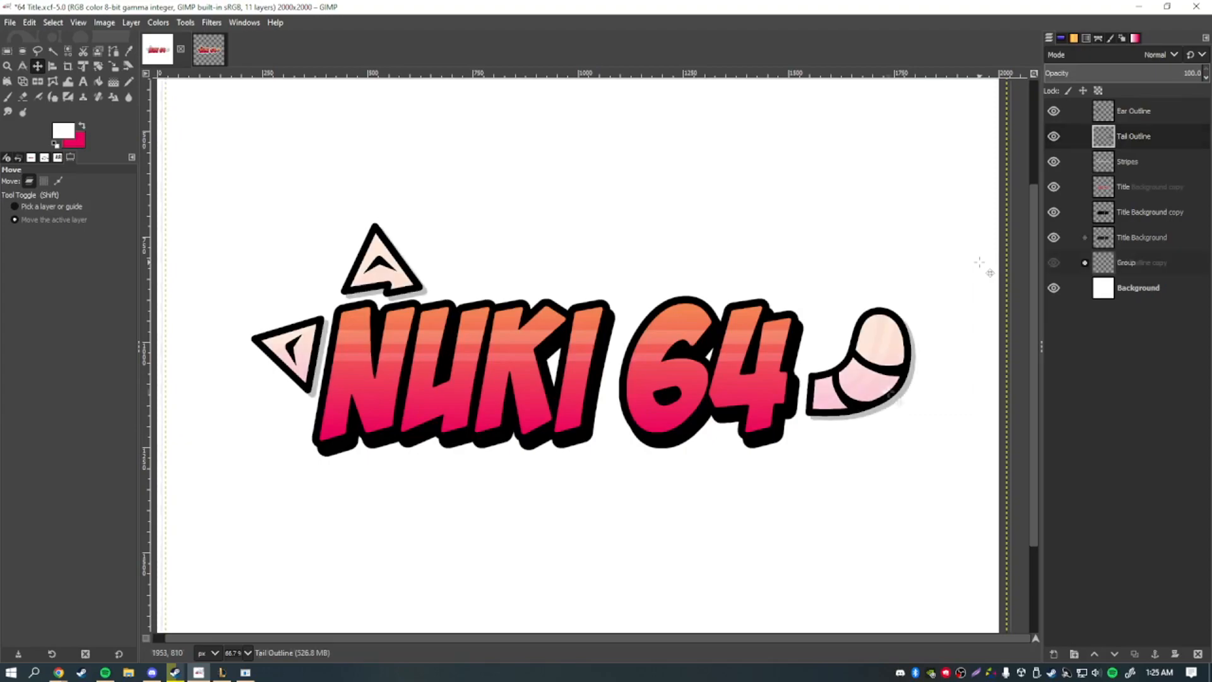
left_click_drag(884, 388, 917, 388)
Add a new layer beneath the merged logo artwork and fill the expanded selection around it with white
scroll(890, 394, "down", 1)
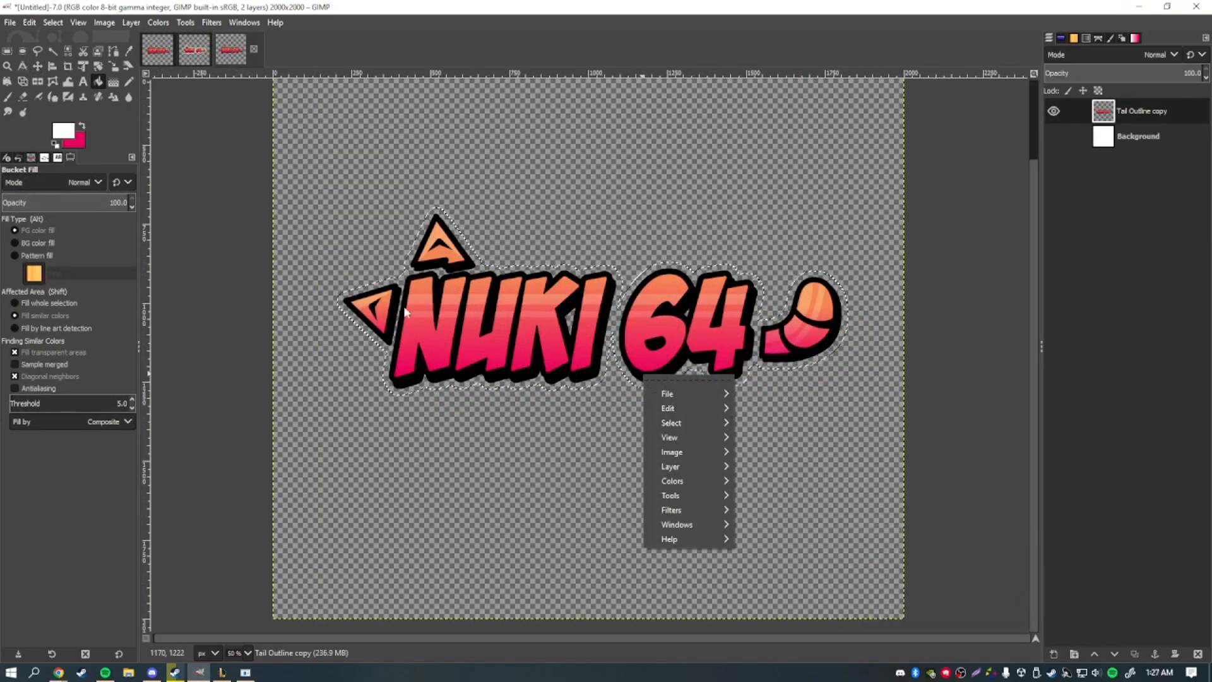
left_click(405, 313)
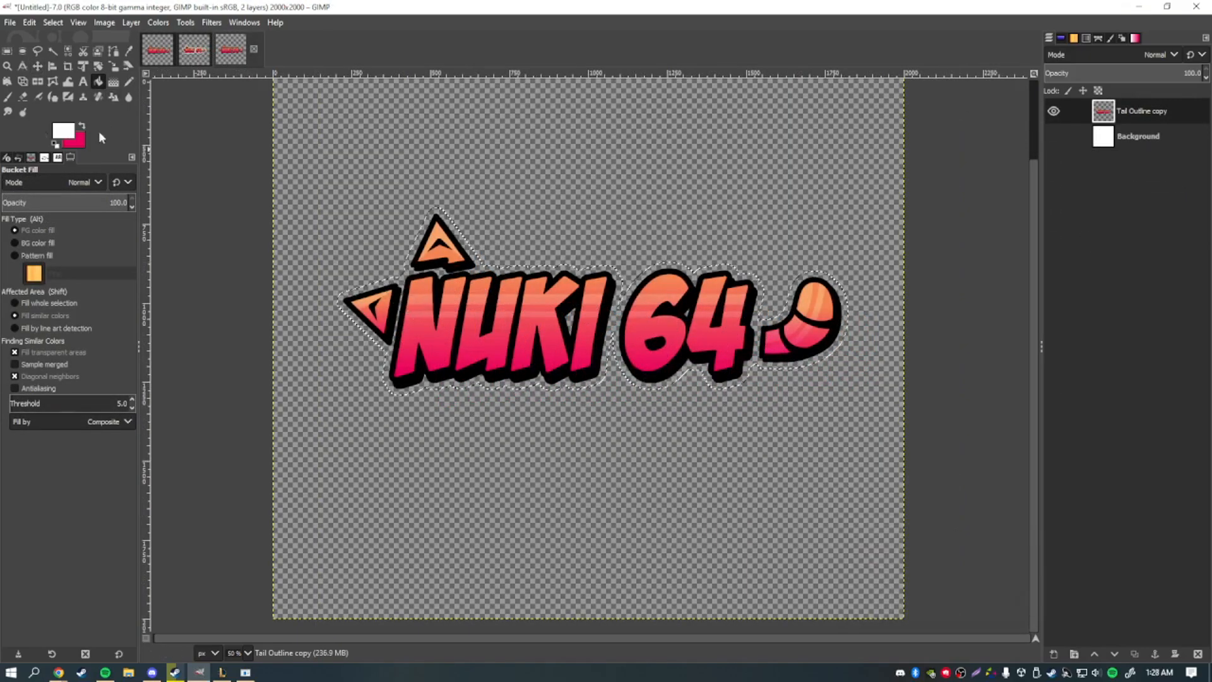
key("ctrl+shift+n")
key("Return")
left_click_drag(1131, 111, 1105, 149)
left_click(753, 287)
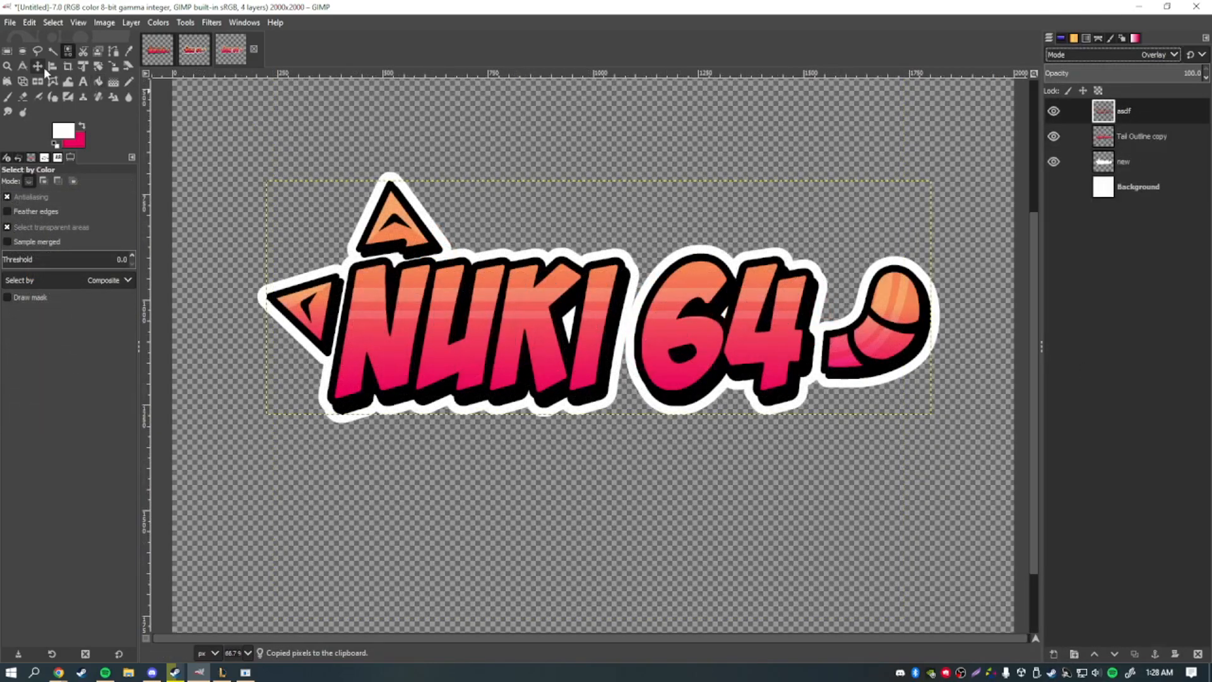
Move the "asdf" overlay layer slightly down and to the right, and start a Gaussian Blur on it
key("m")
left_click_drag(439, 216, 444, 221)
left_click(212, 22)
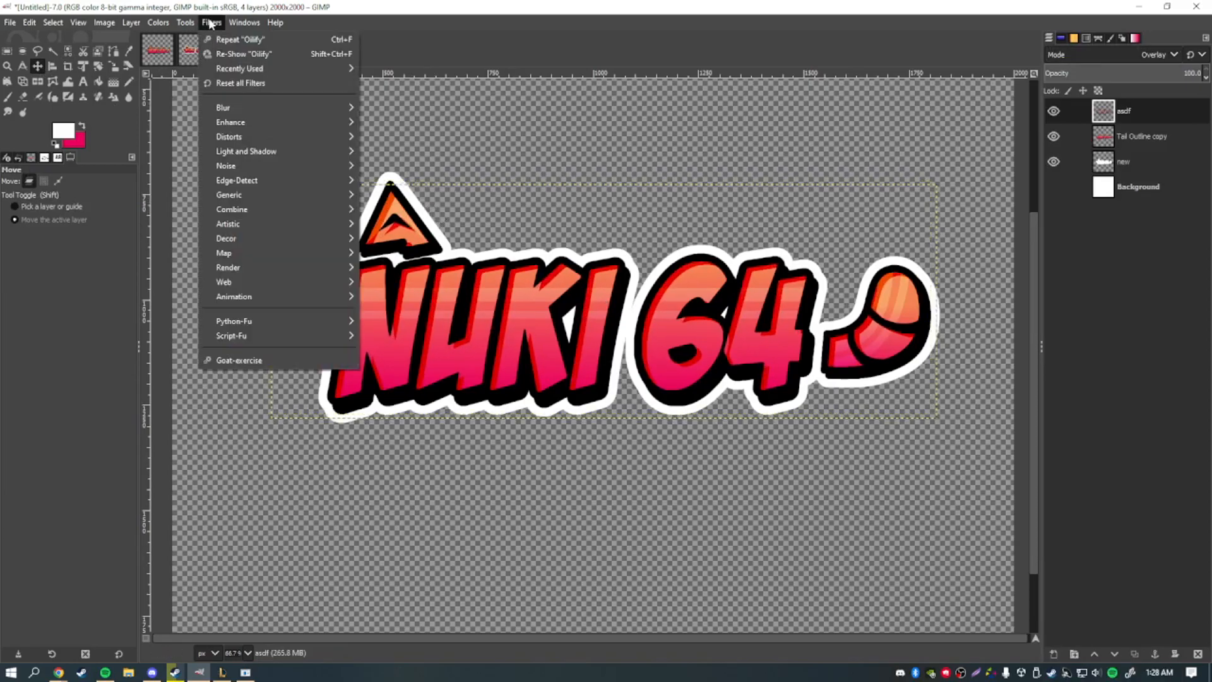
mouse_move(241, 112)
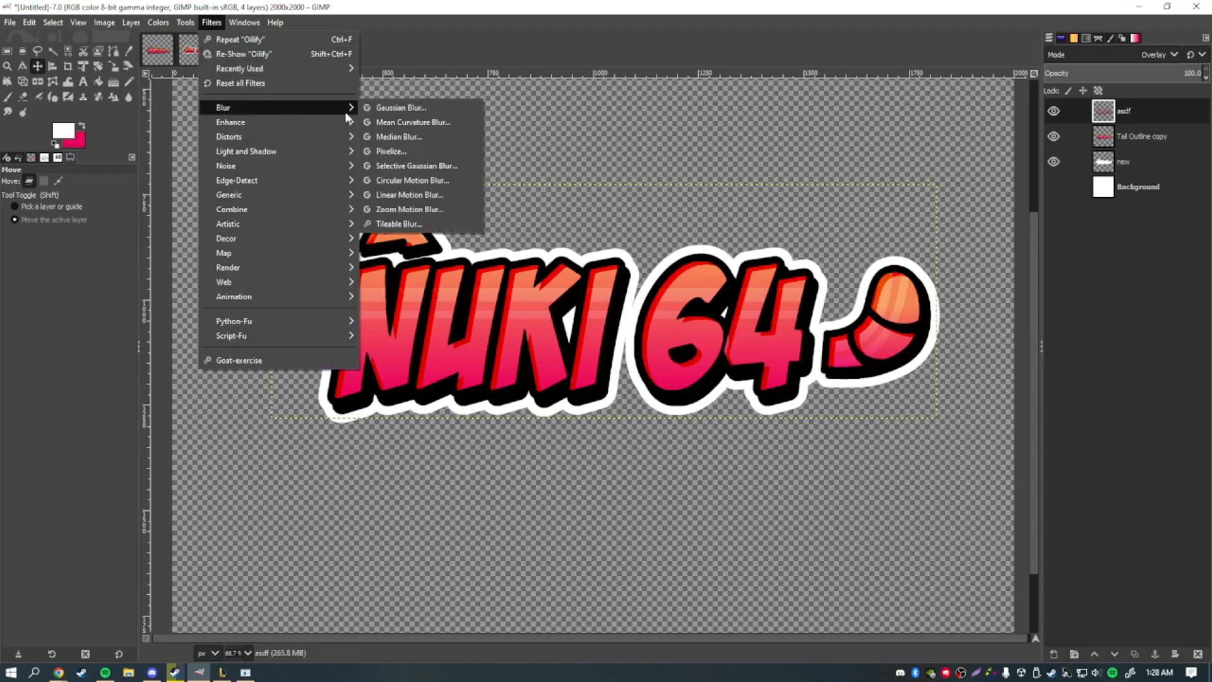
left_click(387, 107)
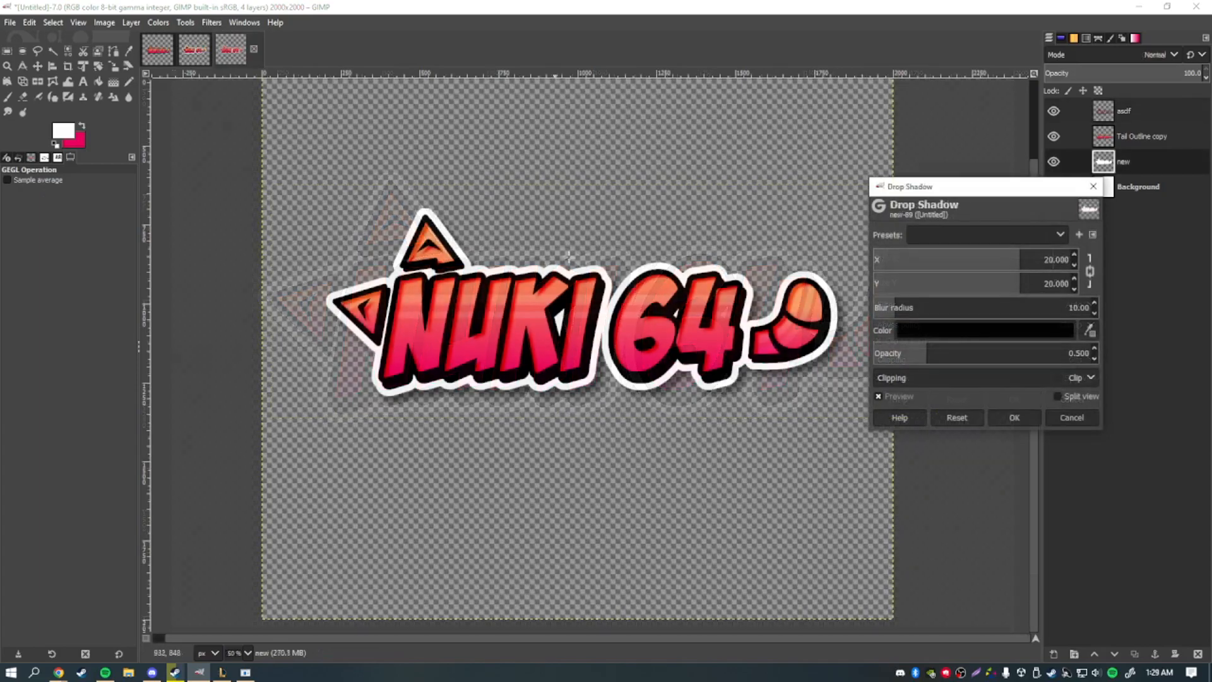
Apply a drop shadow to the white outline layer with X and Y 0 and opacity 1.587, checking it against the white background
left_click_drag(933, 260, 906, 261)
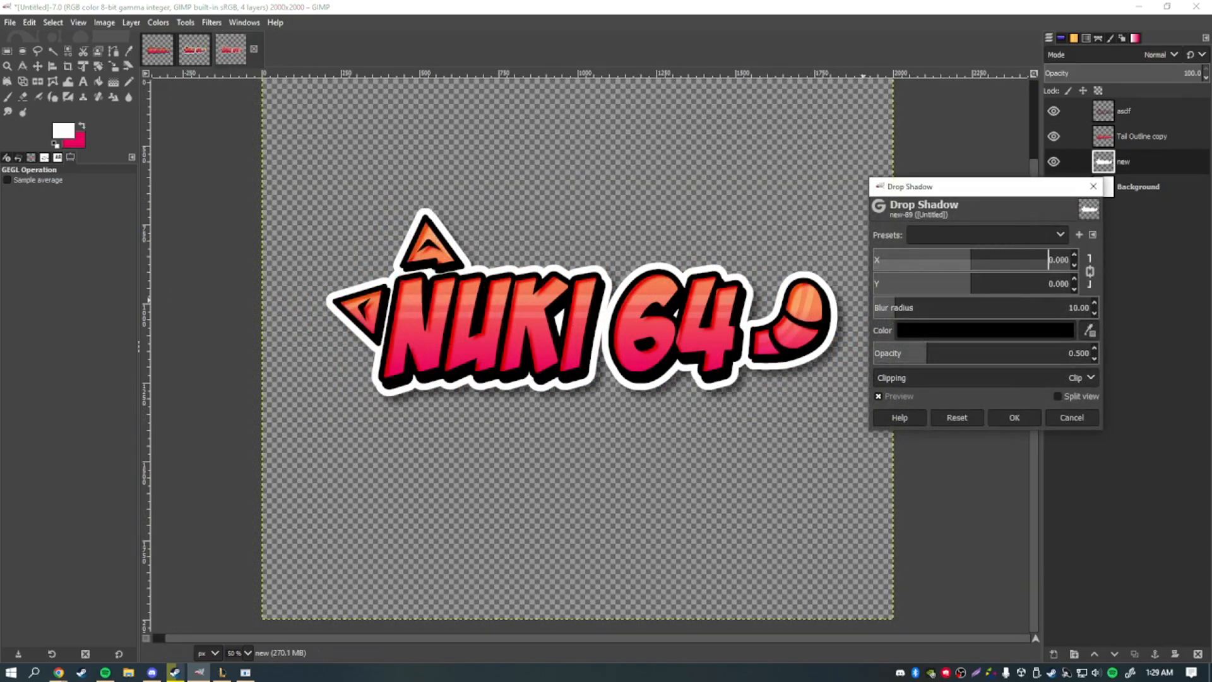
left_click_drag(939, 351, 1046, 342)
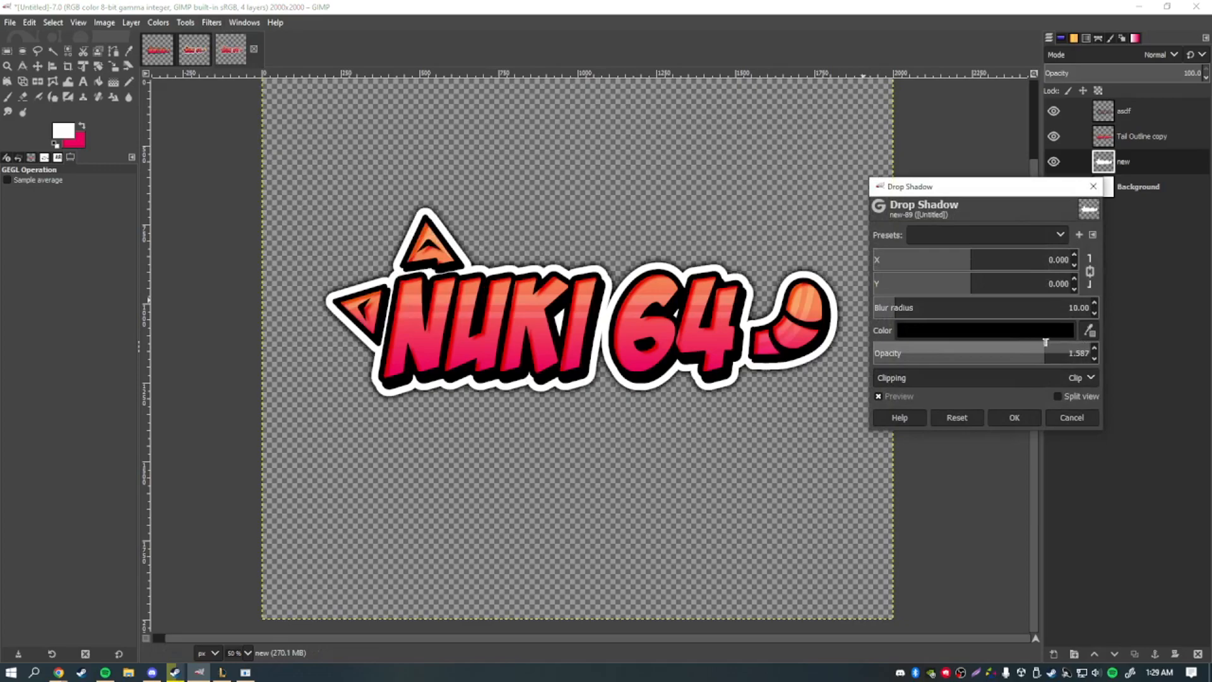
left_click(1018, 416)
left_click(1053, 188)
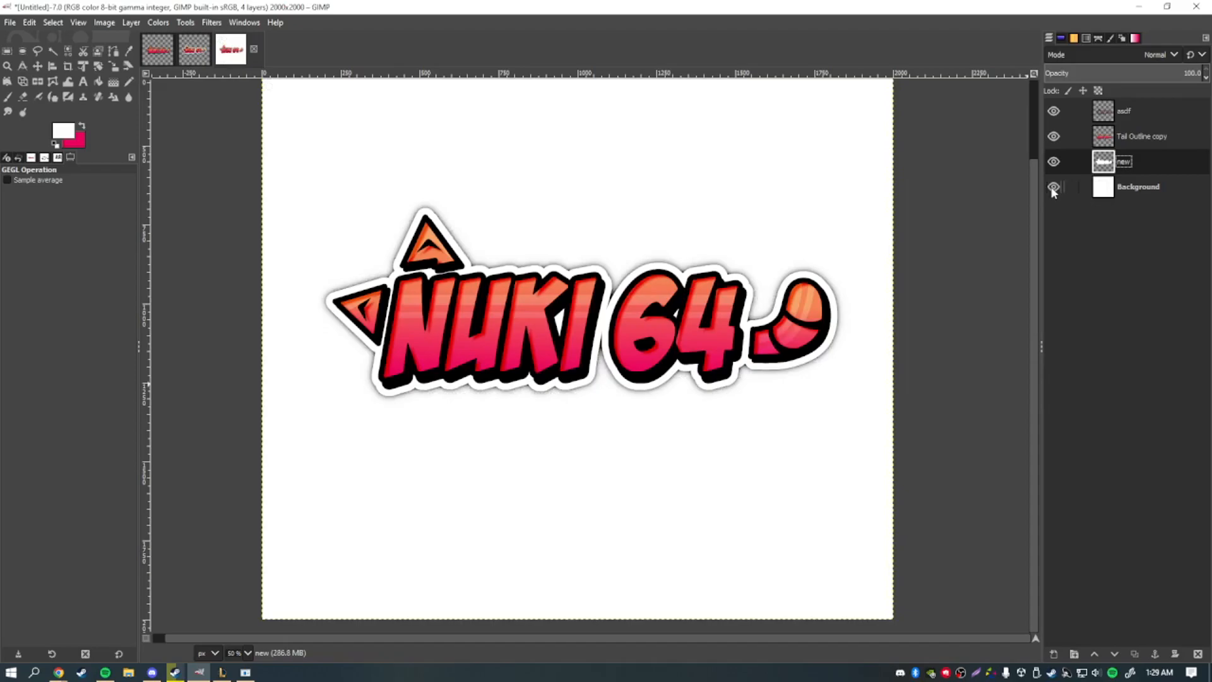
left_click(1054, 187)
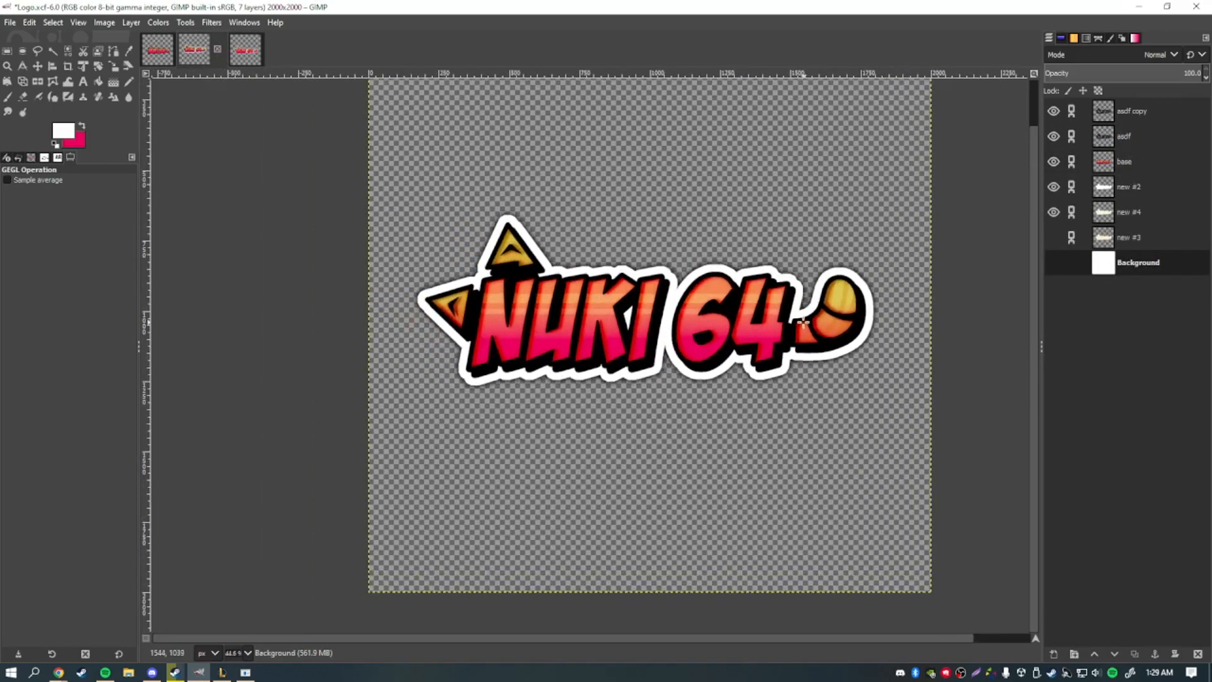
left_click_drag(803, 323, 797, 311)
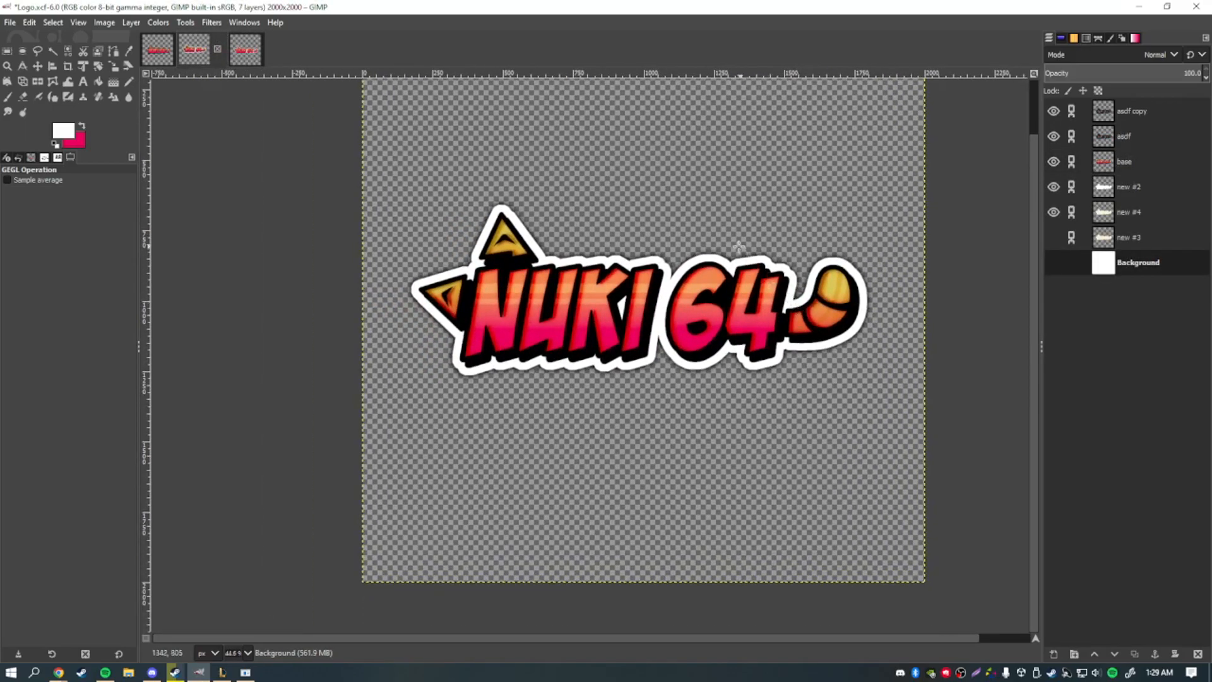
scroll(650, 292, "up", 1)
scroll(649, 292, "up", 2)
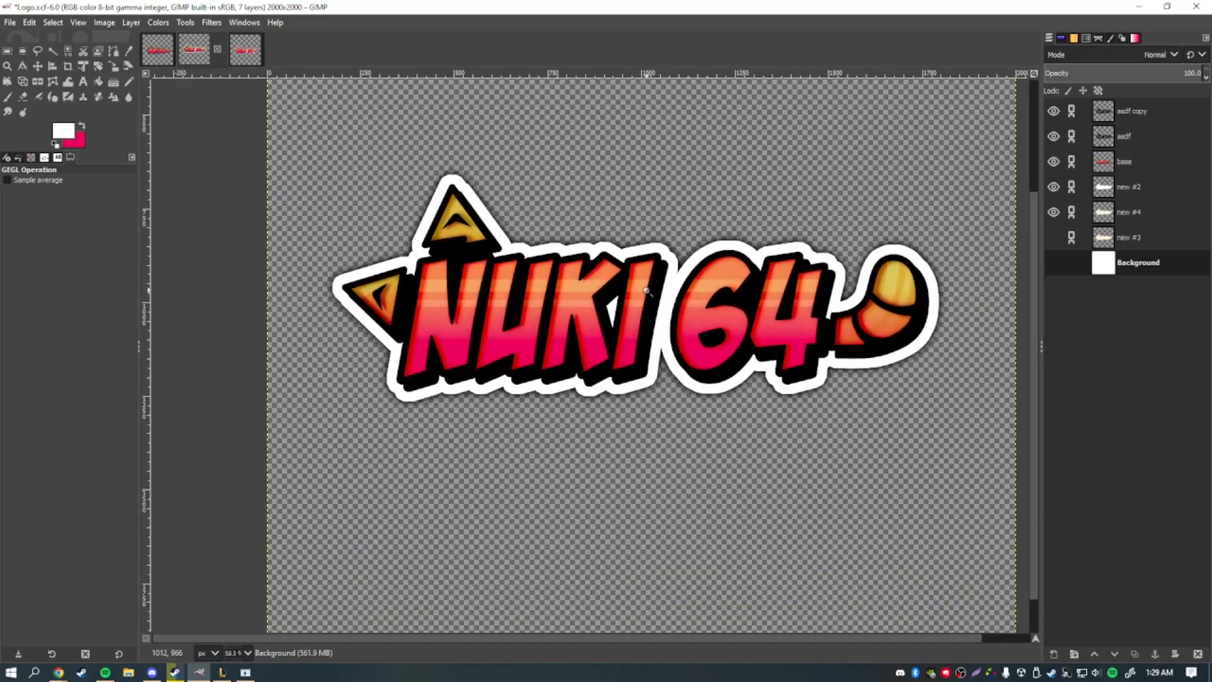